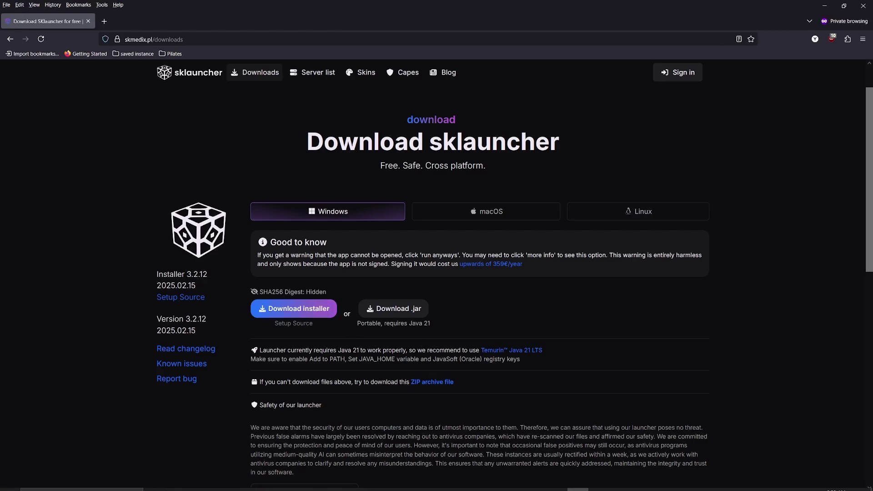
- Run SKlauncher-3.2.12_Setup.exe from the Downloads folder and advance to the Ready to Install page, keeping the SKlauncher Start Menu folder
mouse_move(345, 482)
click(433, 450)
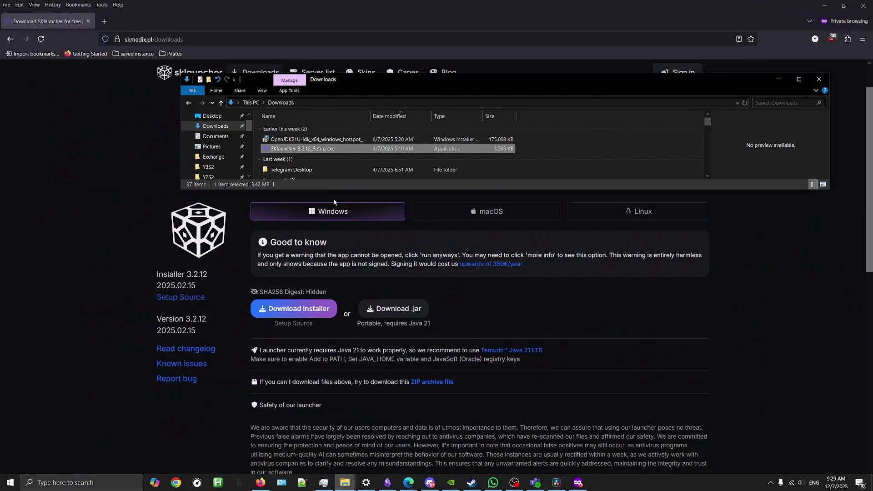
double_click(326, 151)
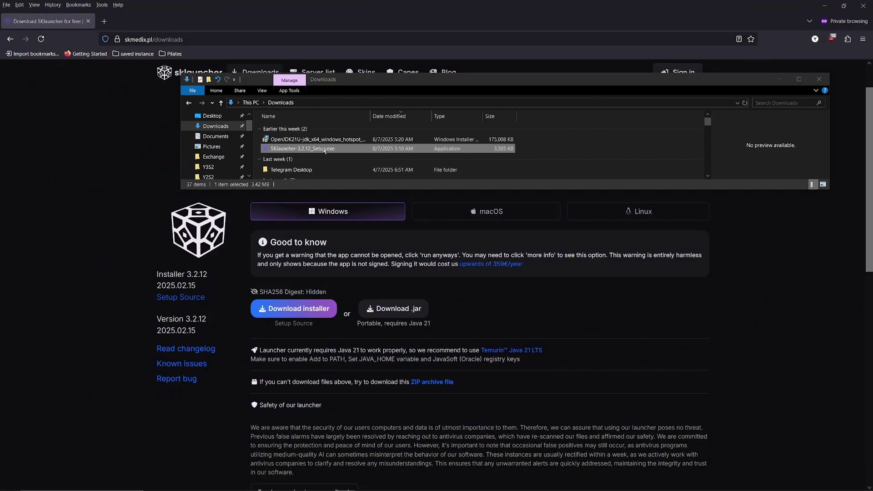
click(502, 332)
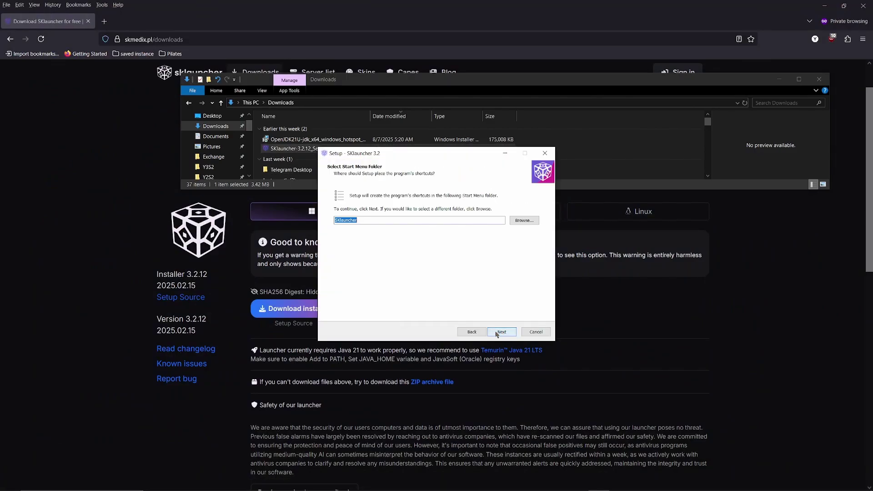
click(502, 336)
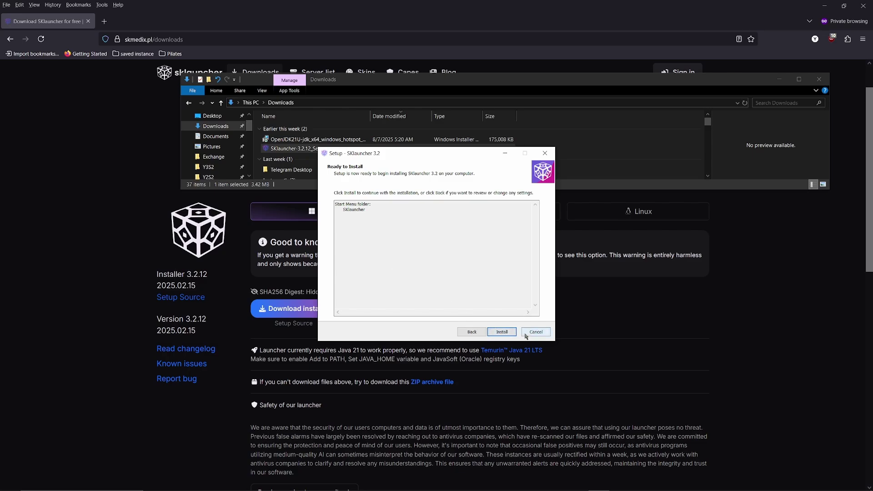
- Exit the SKlauncher setup without installing and minimize the Downloads folder window
click(545, 153)
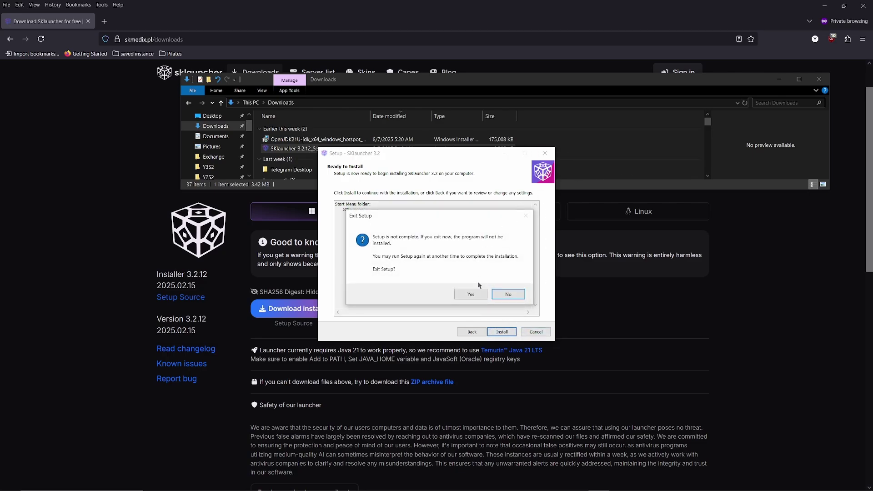
click(471, 298)
click(779, 79)
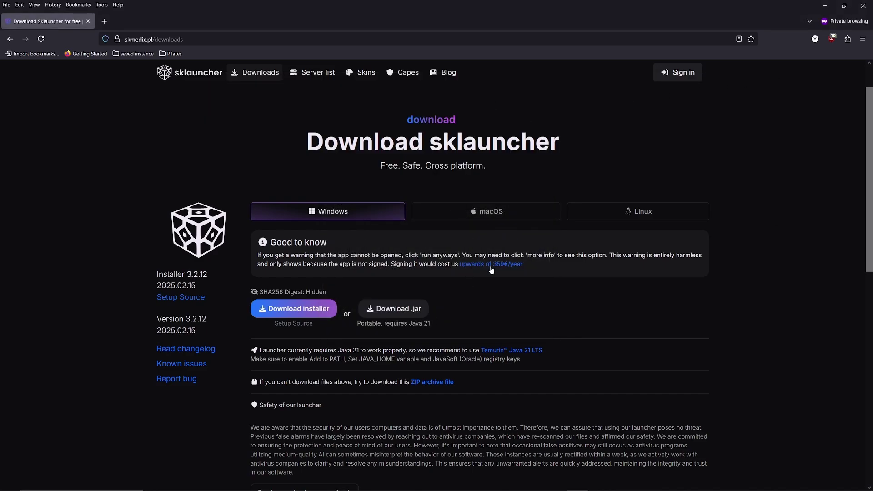
- Search Windows for "skl" and launch the SKlauncher app
click(69, 482)
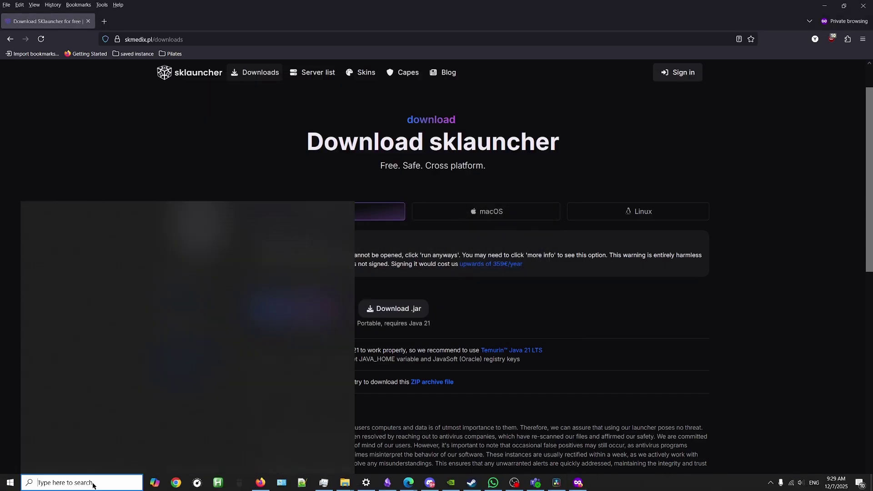
text(skl)
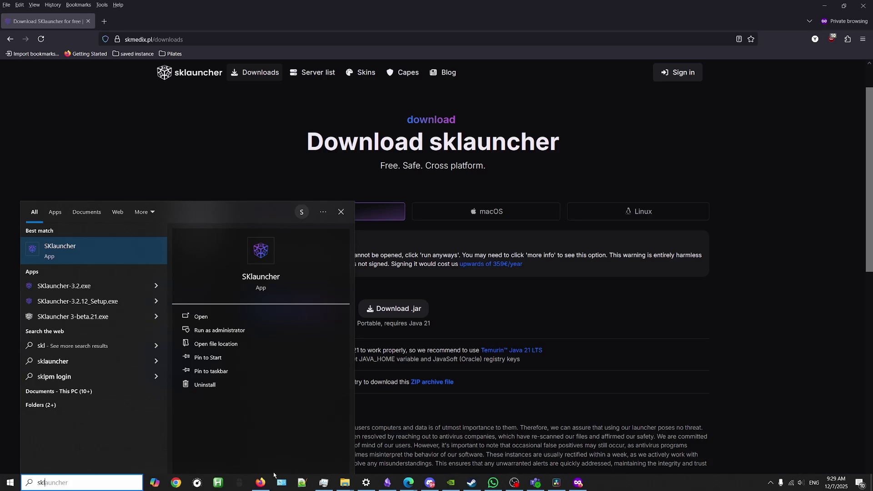
click(61, 264)
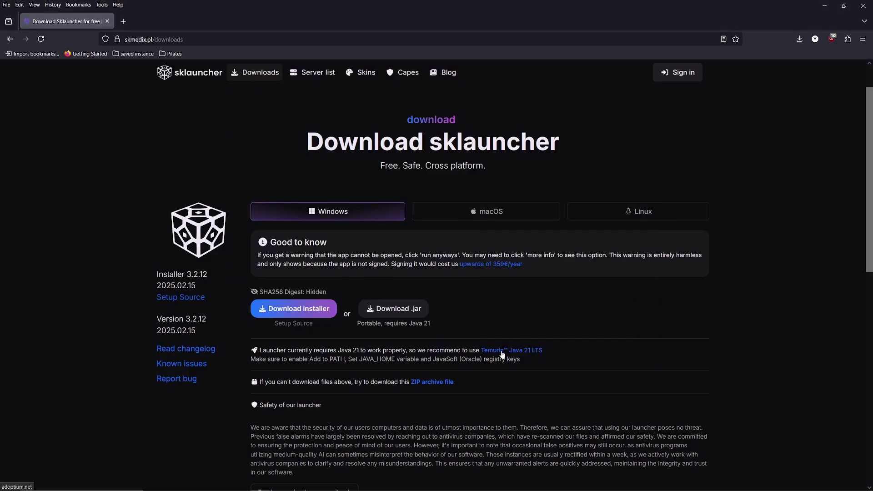
- Open the Temurin Java 21 LTS link from the SKlauncher download page in a new browser tab and switch to it
right_click(515, 354)
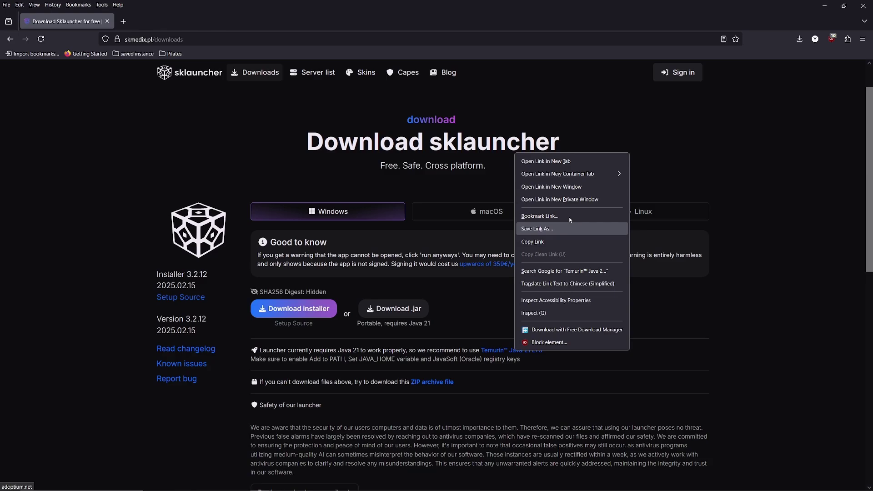
click(555, 160)
click(157, 23)
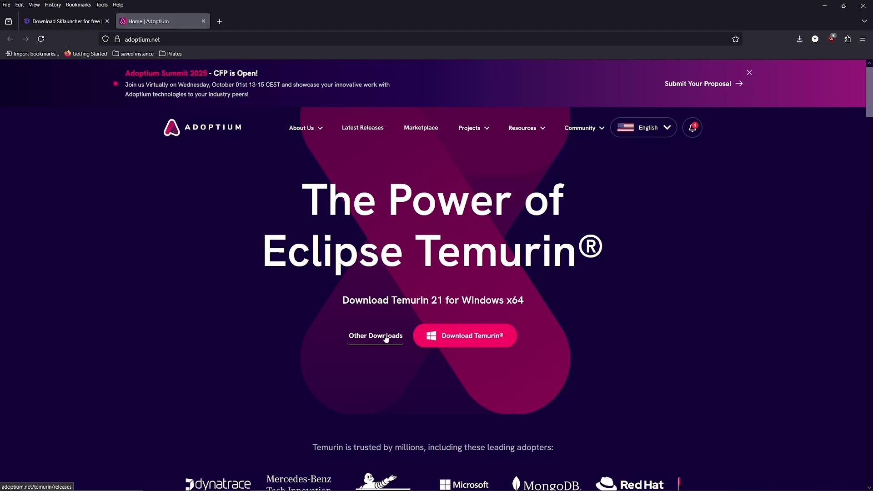
- Download the Temurin 21 installer for Windows x64 into the Downloads folder and try to launch it
click(454, 336)
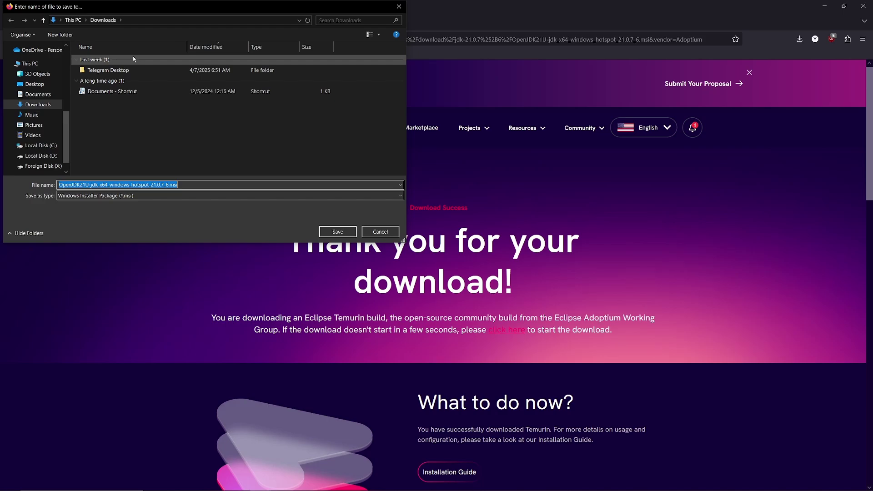
key(Return)
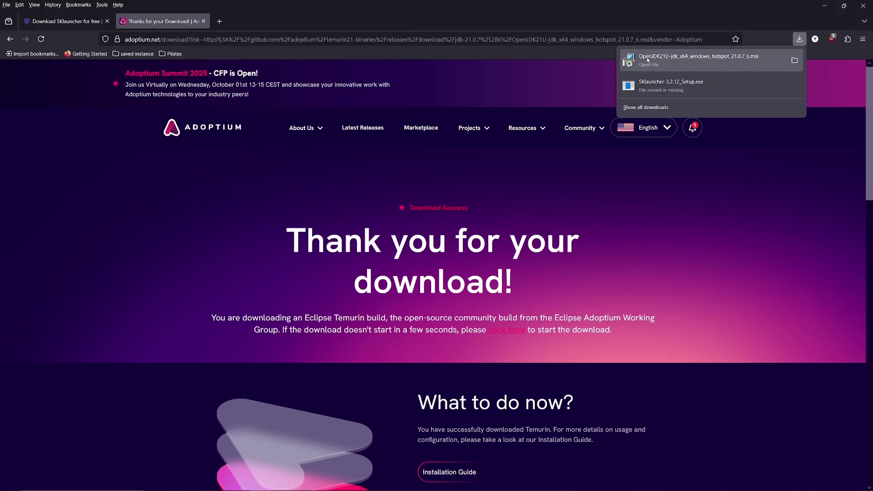
click(709, 59)
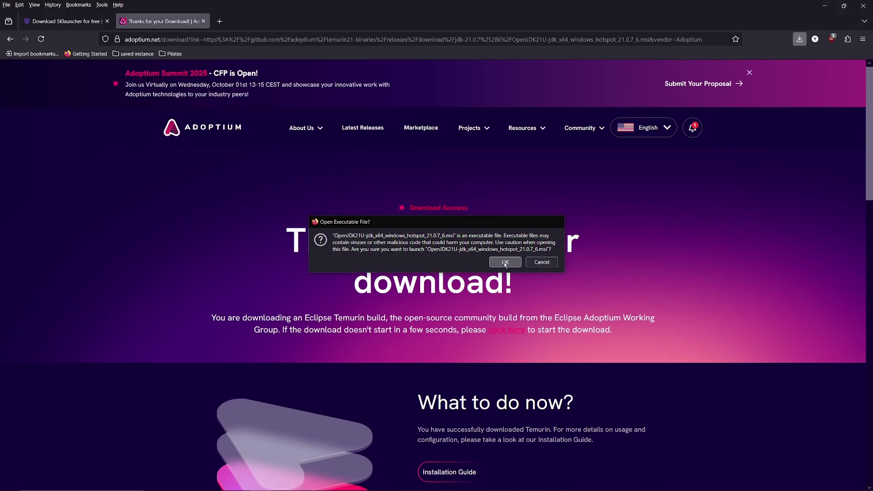
key(Escape)
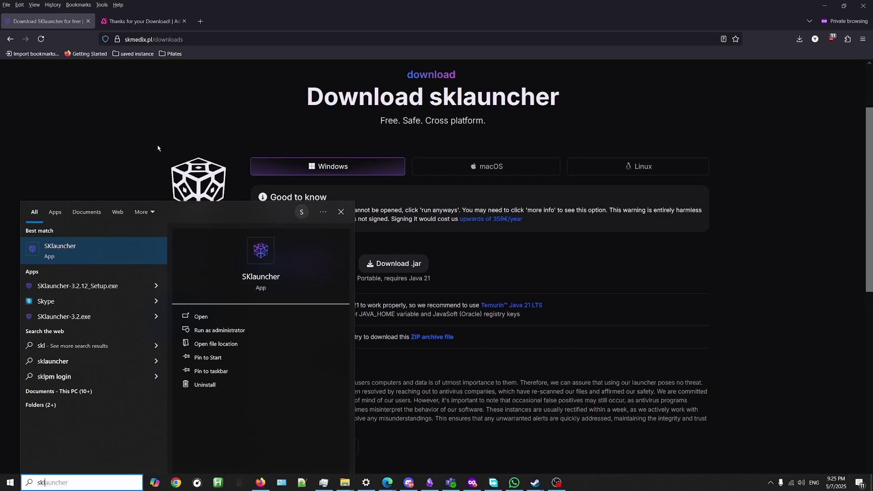
- Launch SKlauncher through a Windows search for "skla"
text(a)
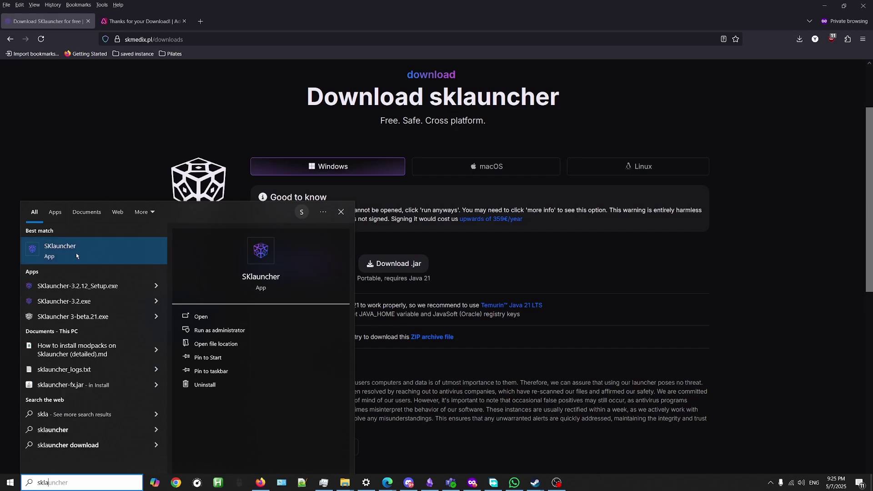
click(74, 252)
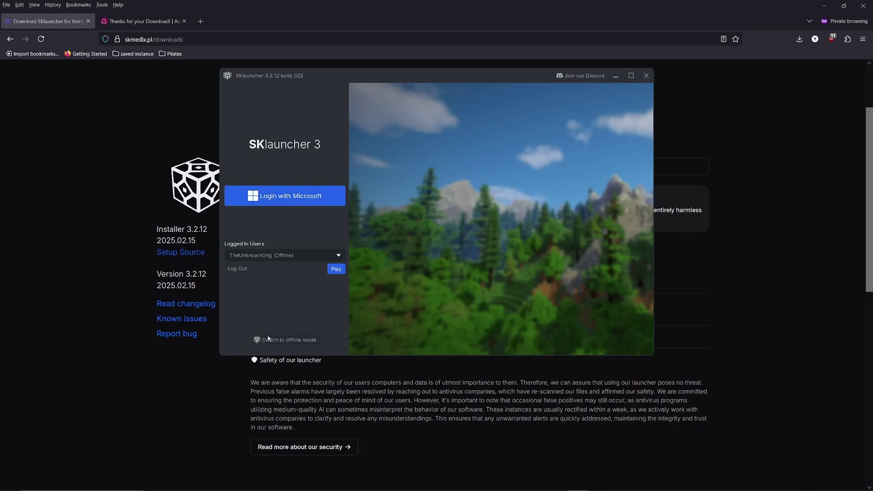
- Switch the SKlauncher login to offline mode and enter the launcher with the saved offline account
click(289, 341)
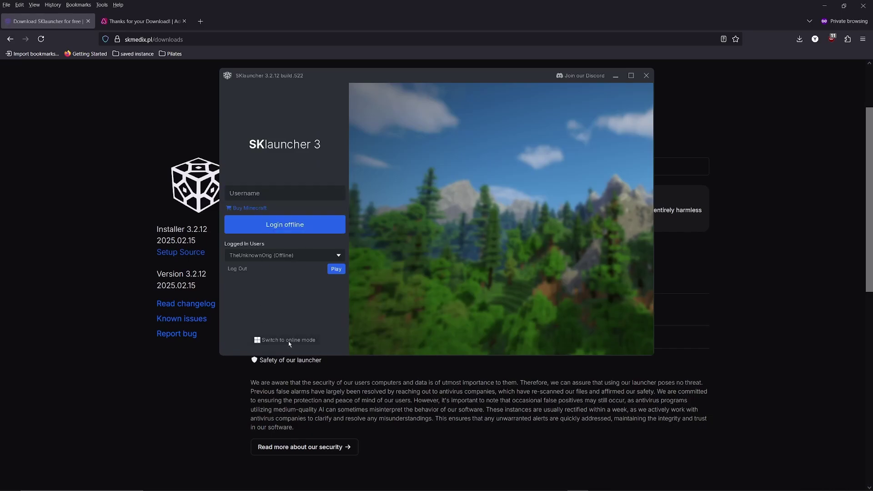
click(260, 192)
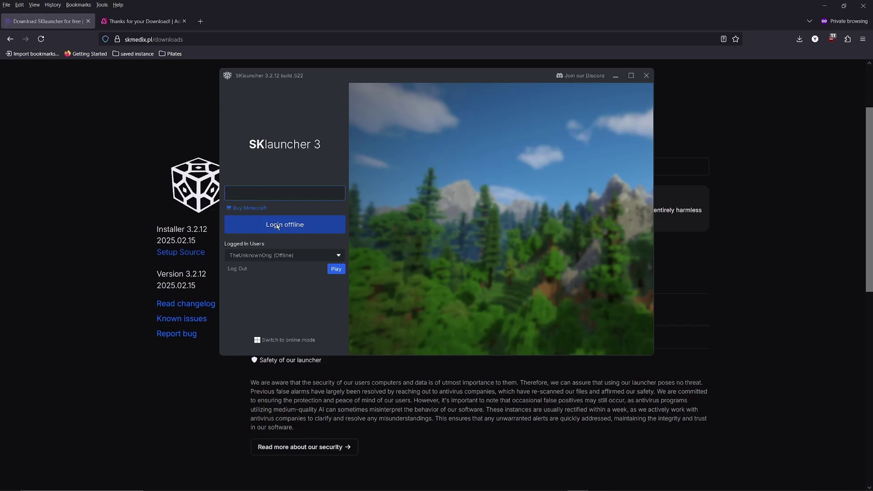
click(330, 269)
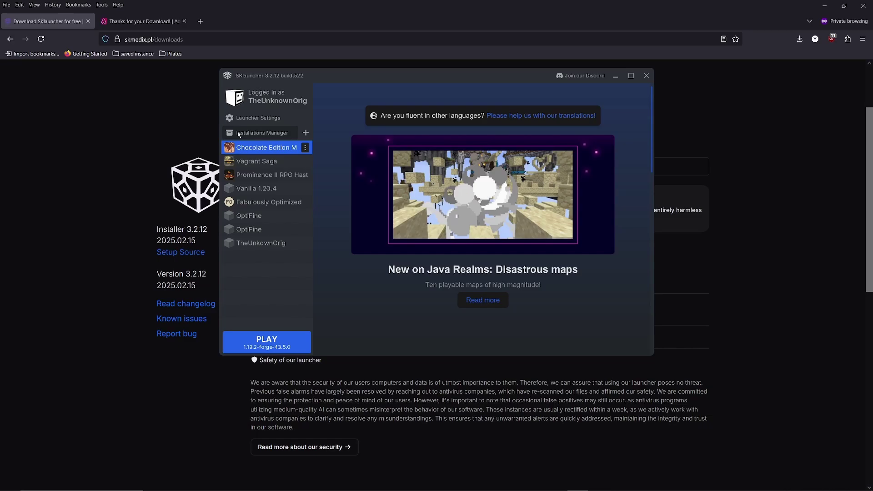
- Open the modpack catalogue in the Installations Manager, browse the Modrinth modpacks, and return to the CurseForge source
click(273, 133)
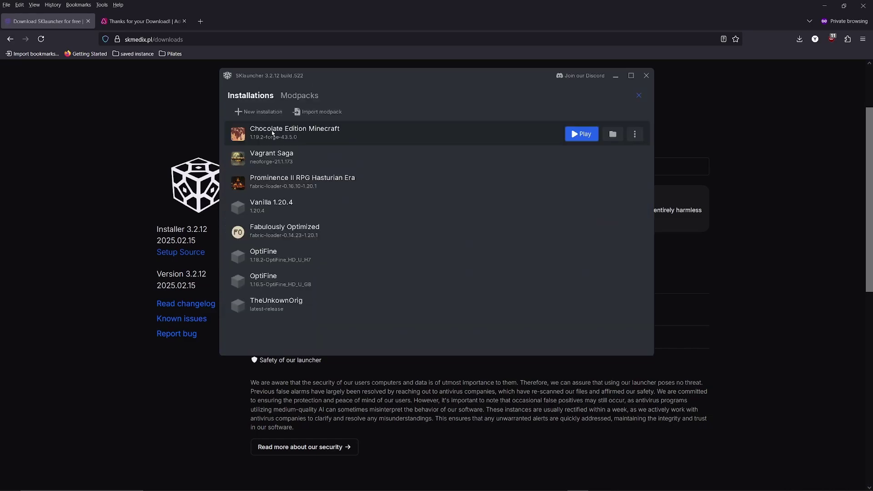
click(288, 97)
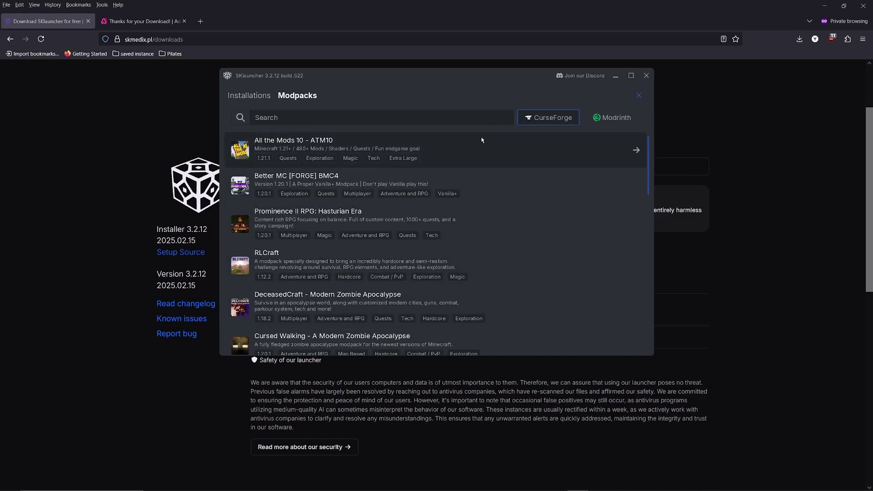
click(612, 117)
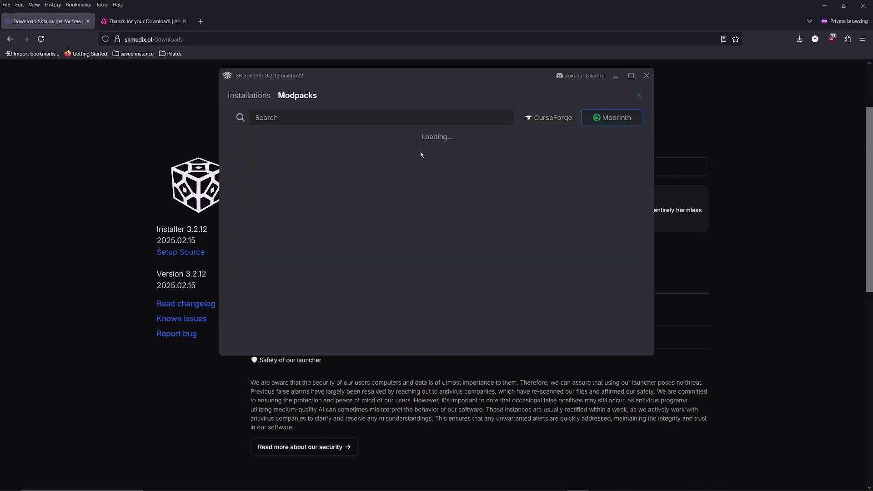
scroll(342, 172, down, 3)
scroll(427, 195, up, 3)
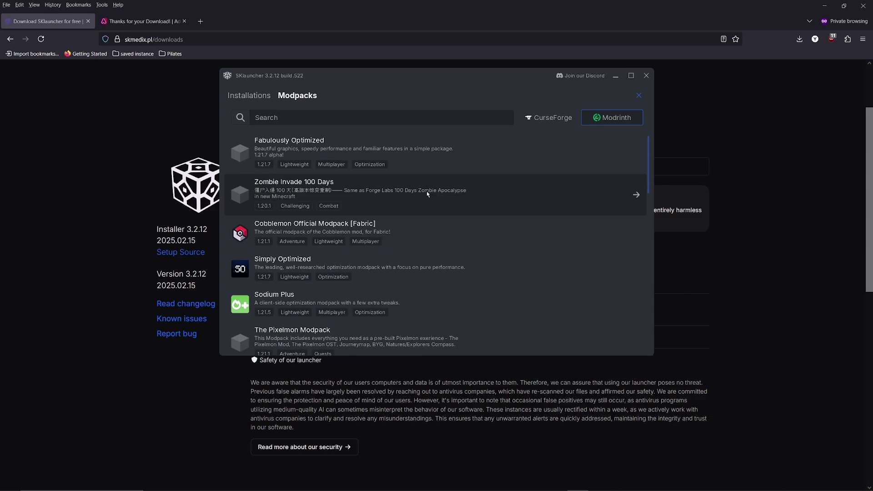
click(403, 120)
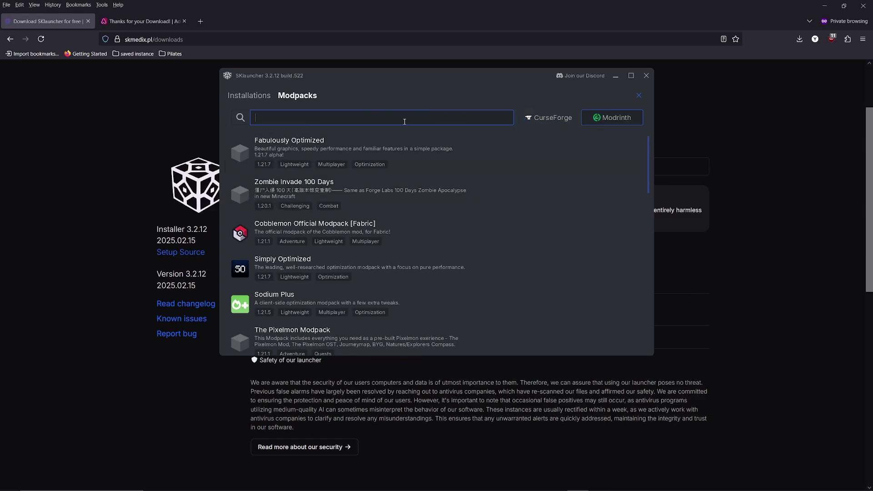
click(540, 119)
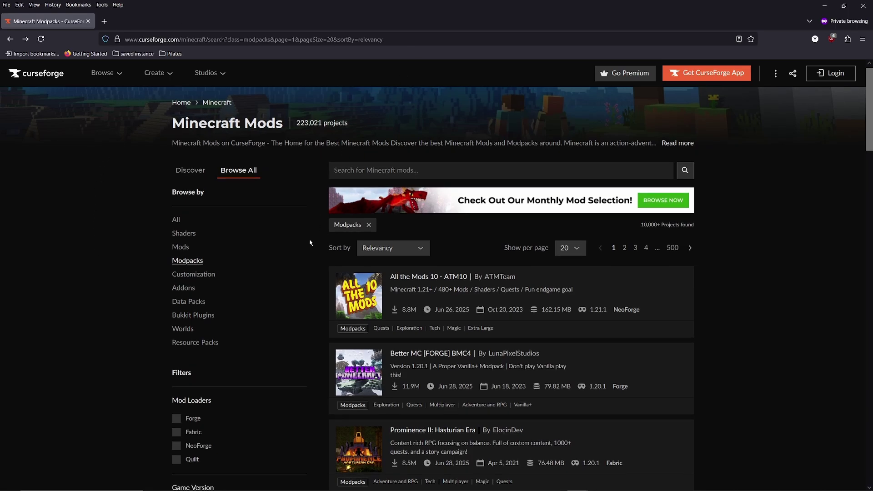
- Filter the Minecraft modpacks on the CurseForge website by the Quests category
scroll(336, 191, down, 3)
scroll(441, 302, down, 2)
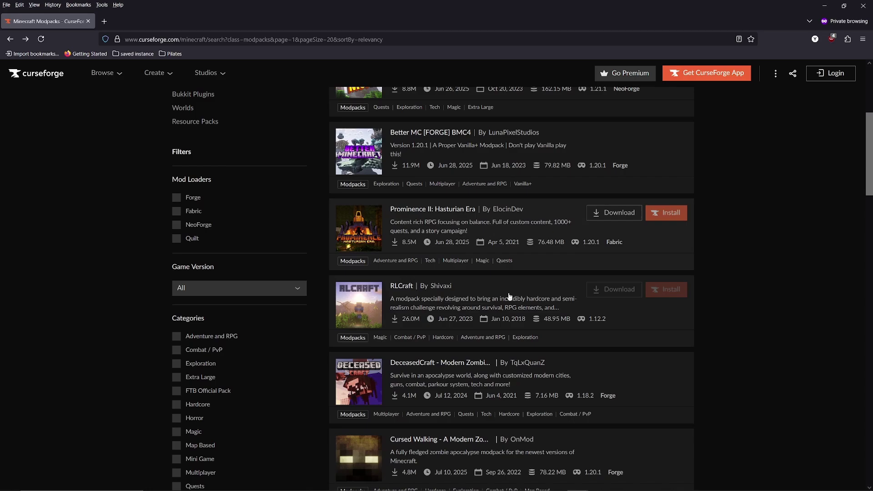
scroll(182, 228, down, 2)
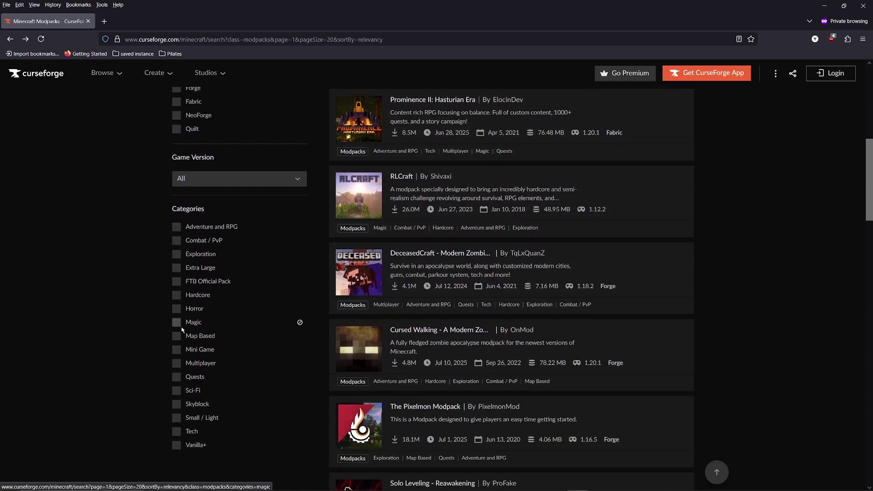
click(177, 378)
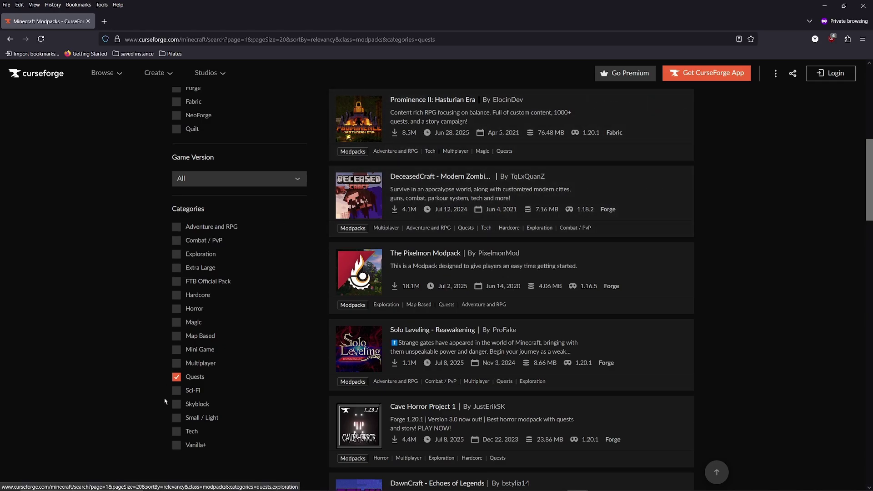
- Check the mod loader and game version filters and look through the first page of quest modpacks
scroll(323, 201, up, 2)
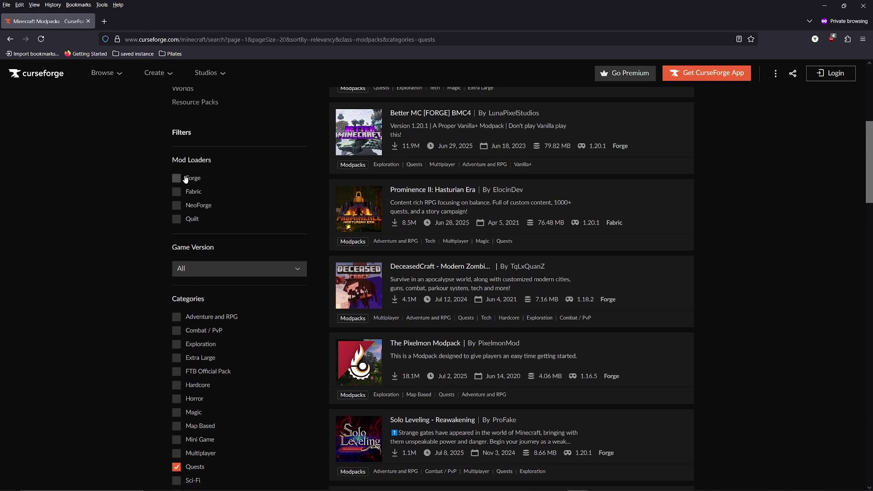
click(208, 277)
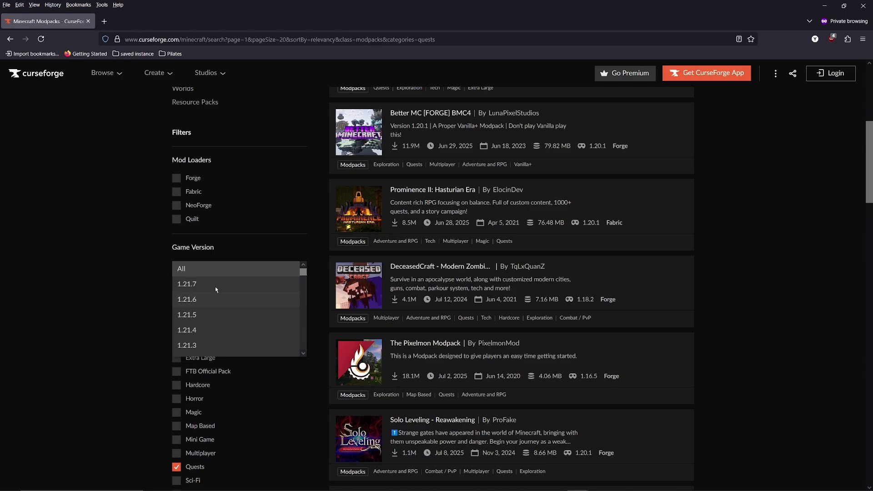
click(122, 275)
scroll(435, 253, down, 6)
scroll(436, 253, down, 14)
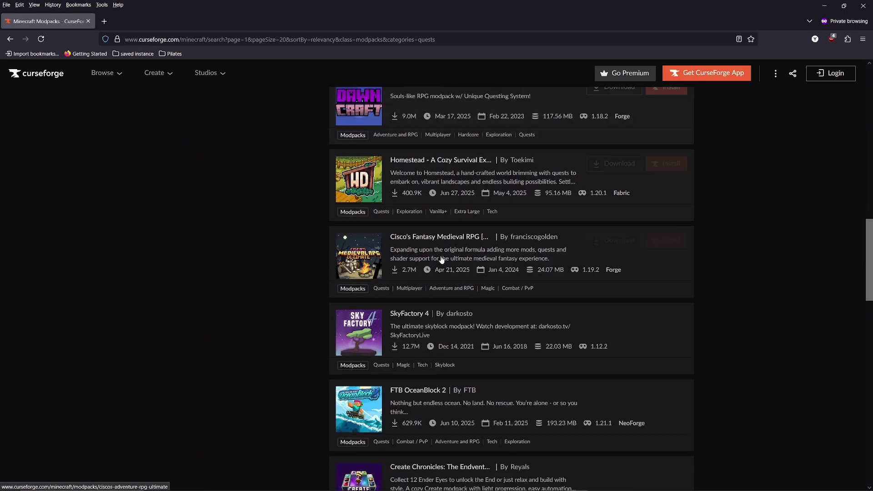
scroll(468, 300, down, 6)
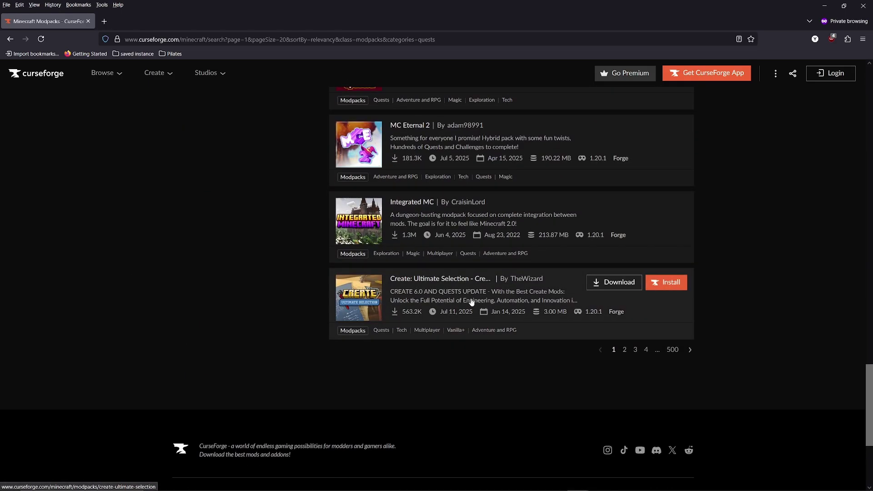
scroll(469, 296, up, 7)
scroll(470, 290, up, 7)
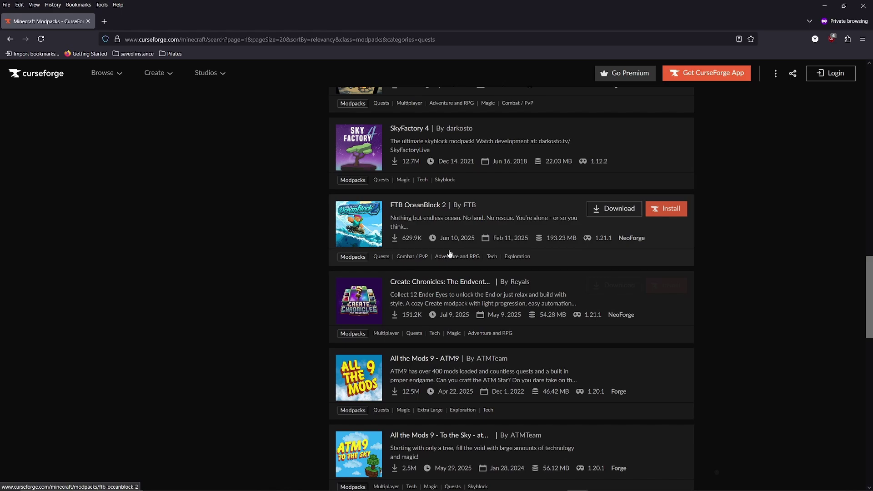
scroll(432, 409, down, 2)
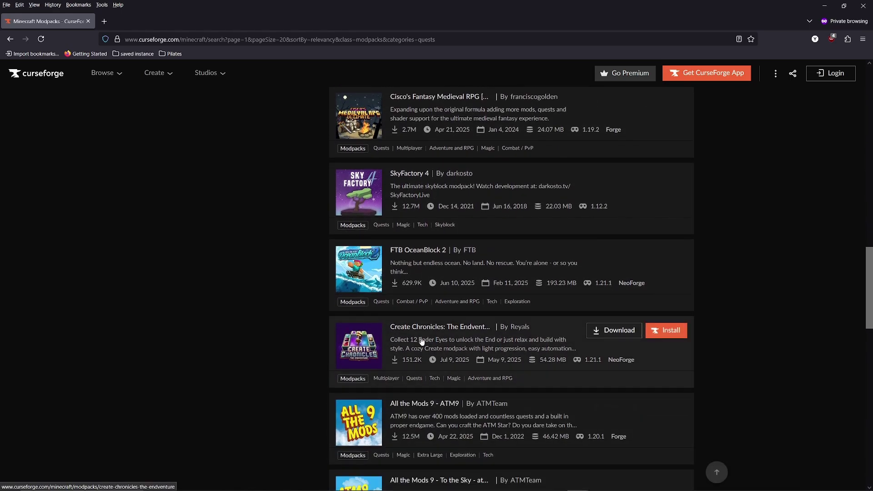
- View the Create Chronicles: The Endventure page on CurseForge and search for "create" among the CurseForge modpacks in SKlauncher
click(439, 335)
scroll(243, 168, down, 1)
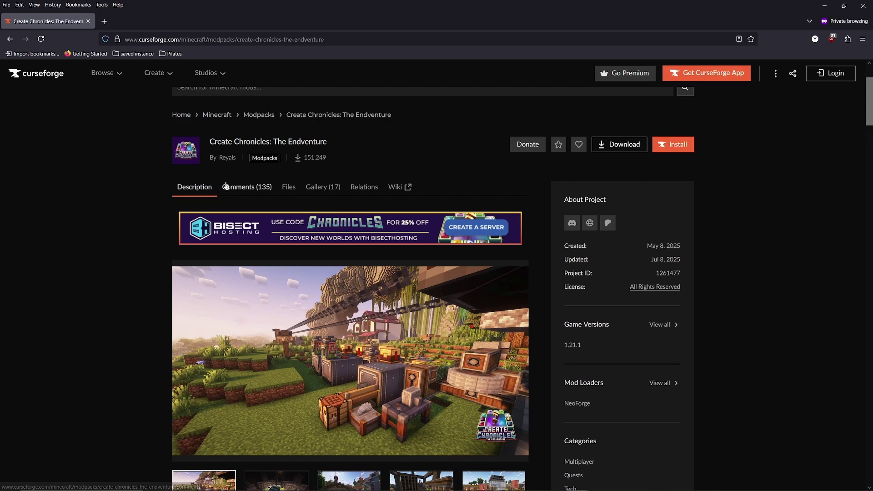
click(597, 485)
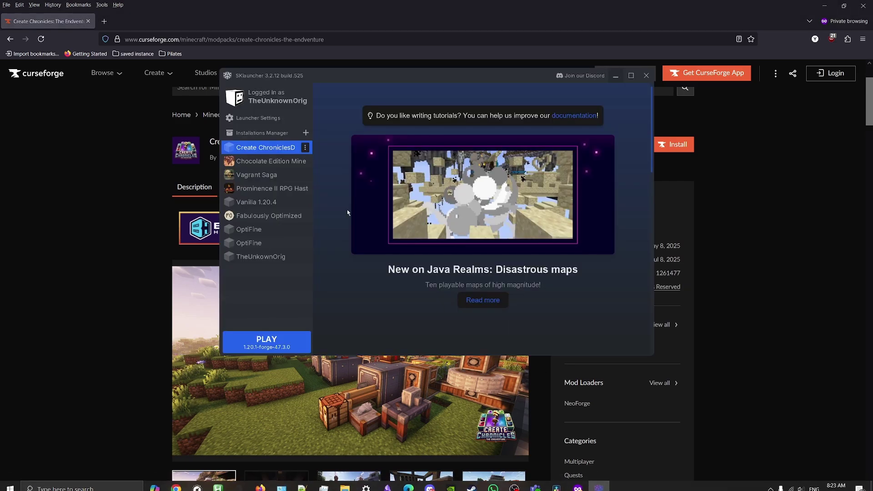
click(262, 134)
click(295, 97)
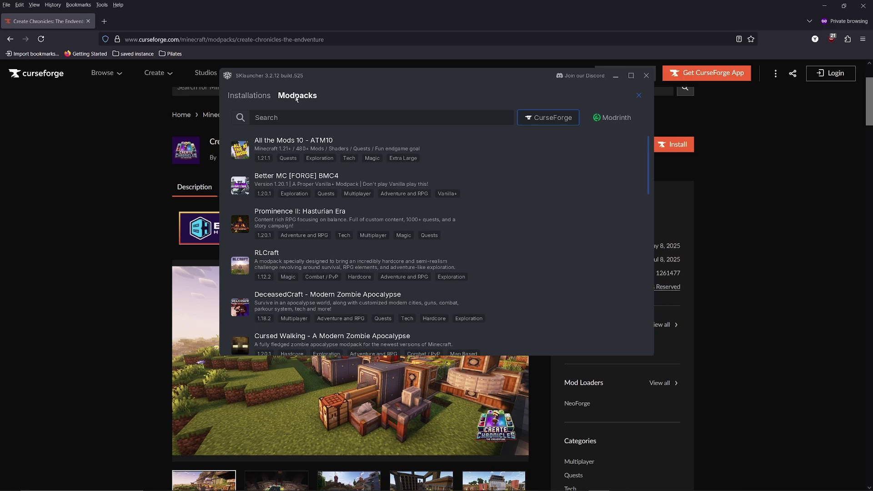
click(369, 118)
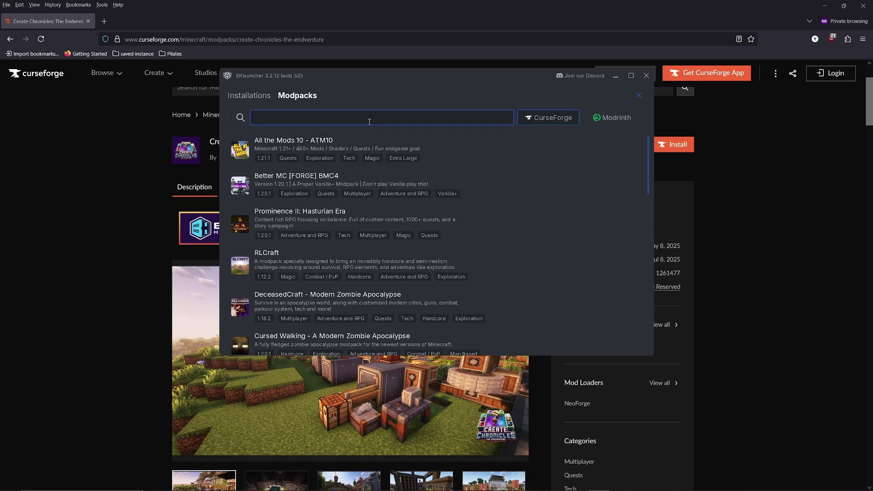
text(create)
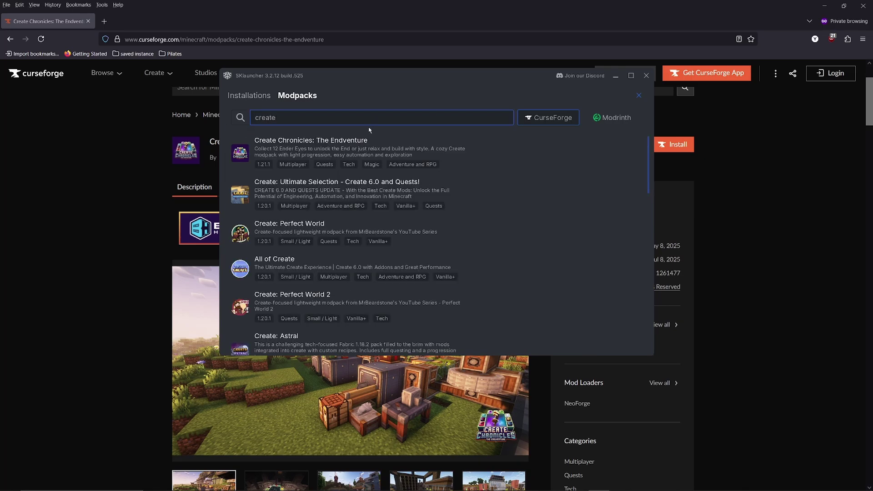
- Install the latest version of the Create Chronicles: The Endventure modpack and dismiss the completion notice
click(635, 155)
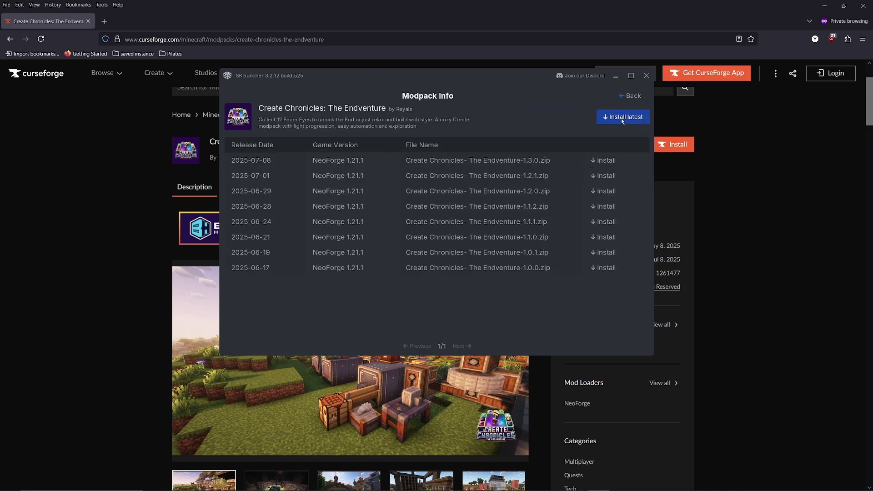
click(622, 120)
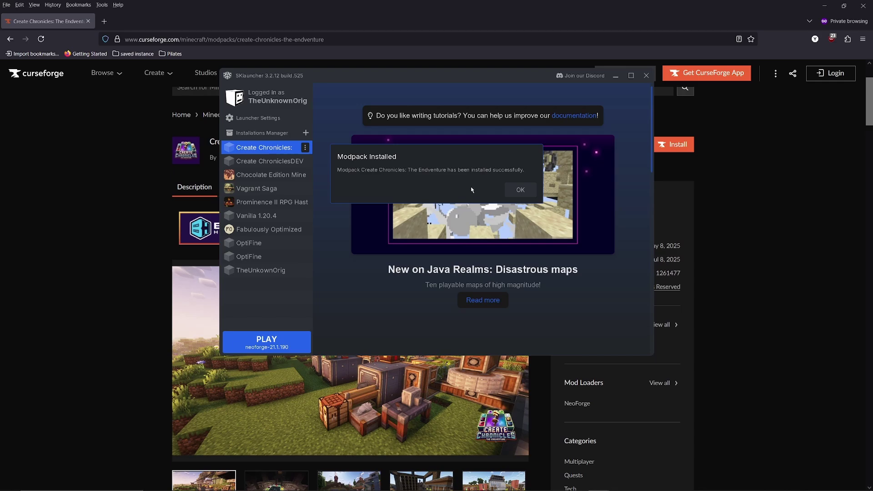
click(528, 190)
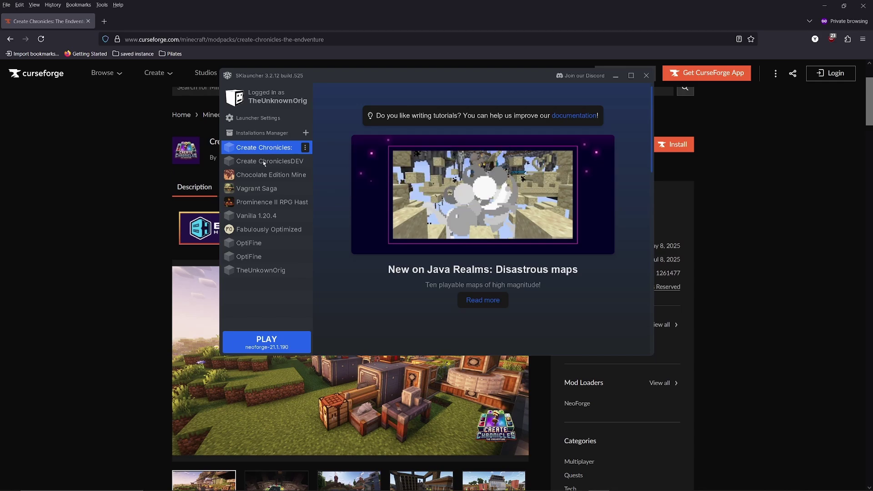
- Open the installation directory of the new Create Chronicles modpack, look over its files, and minimize the folder window
click(305, 147)
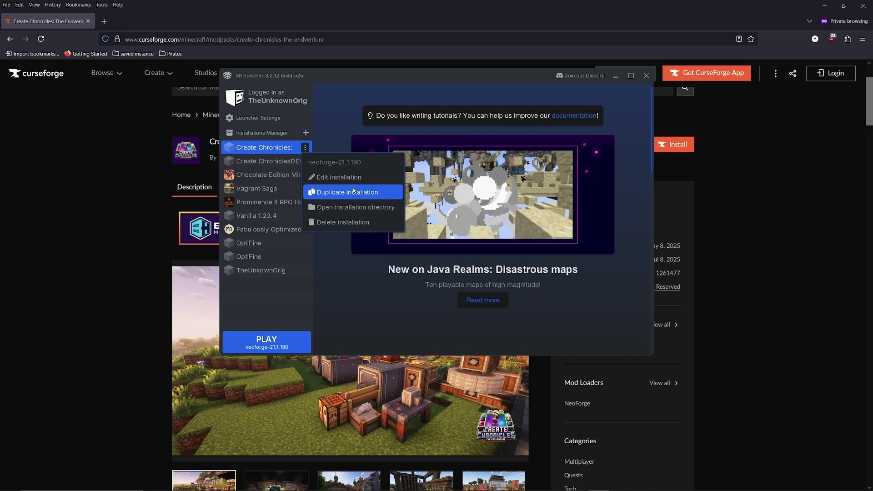
click(378, 212)
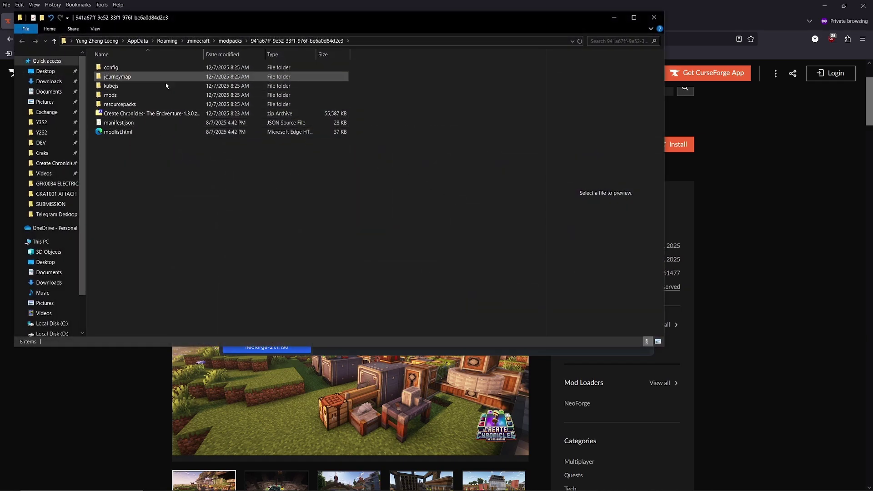
click(613, 21)
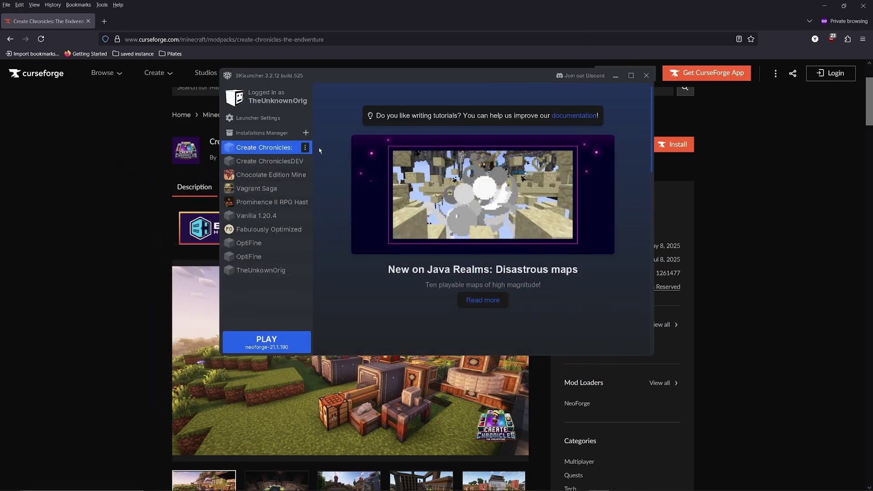
- Open the Create Chronicles: The Endventure installation for editing and expand its additional options
right_click(265, 151)
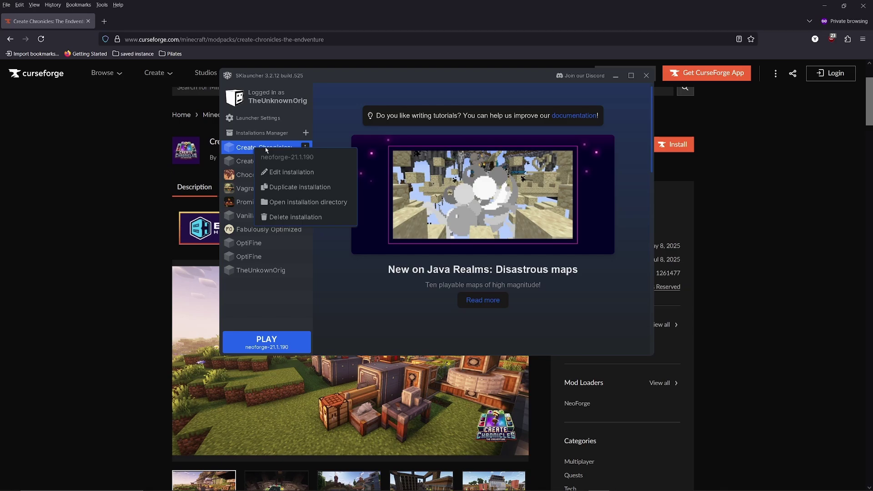
click(296, 172)
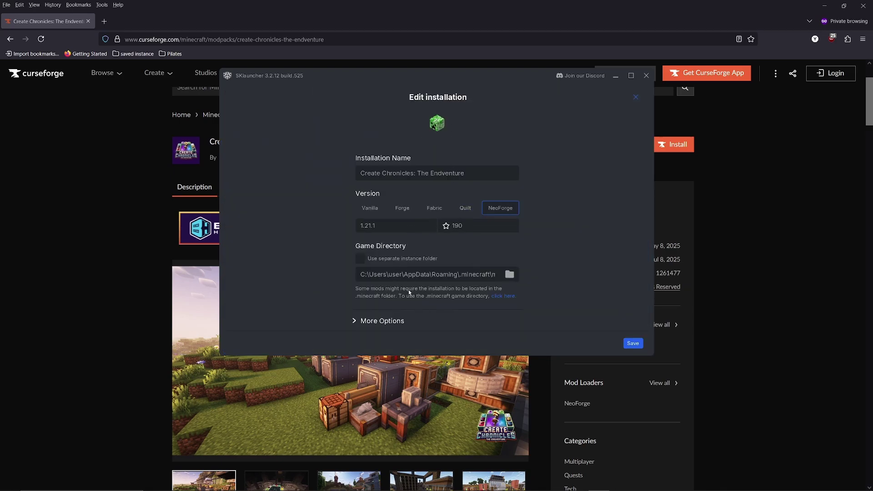
click(357, 323)
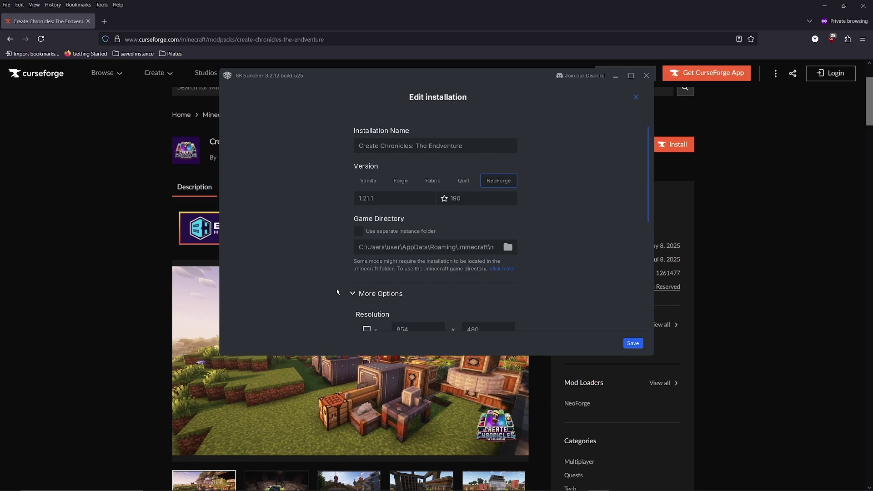
scroll(337, 291, down, 3)
scroll(363, 231, down, 3)
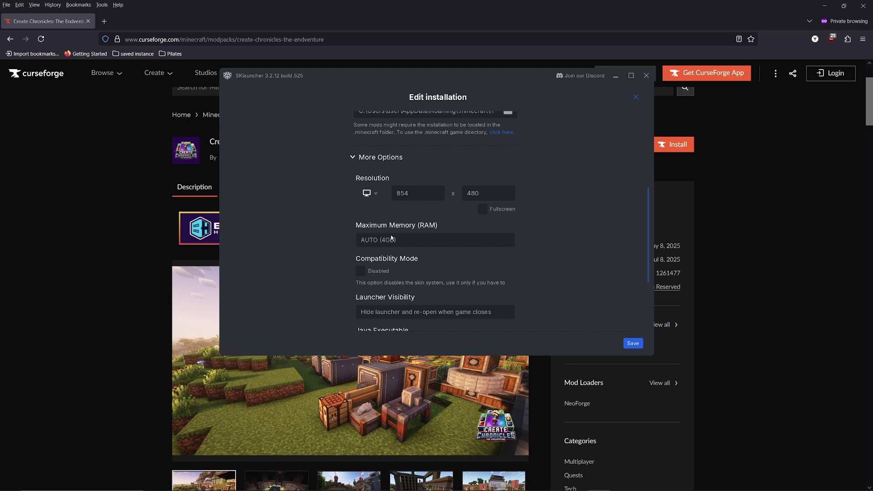
- Look through the range of selectable maximum memory values without choosing one
click(392, 240)
scroll(432, 301, down, 5)
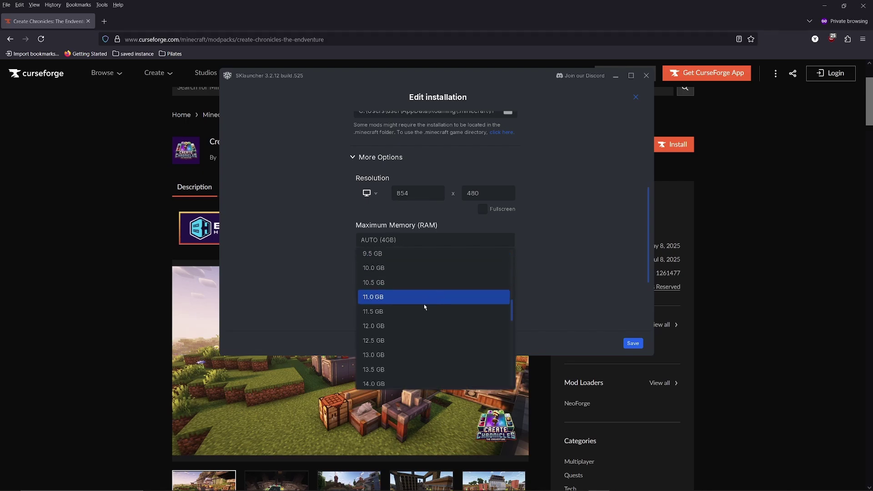
scroll(423, 318, down, 10)
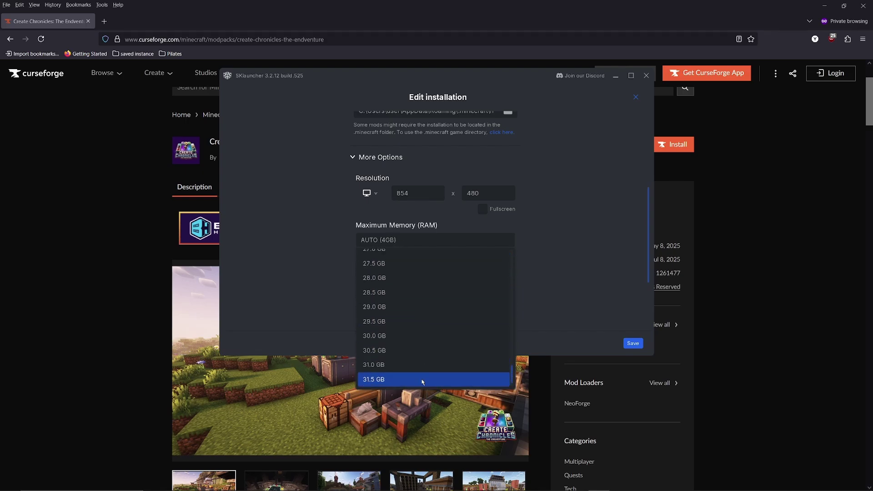
scroll(421, 382, up, 15)
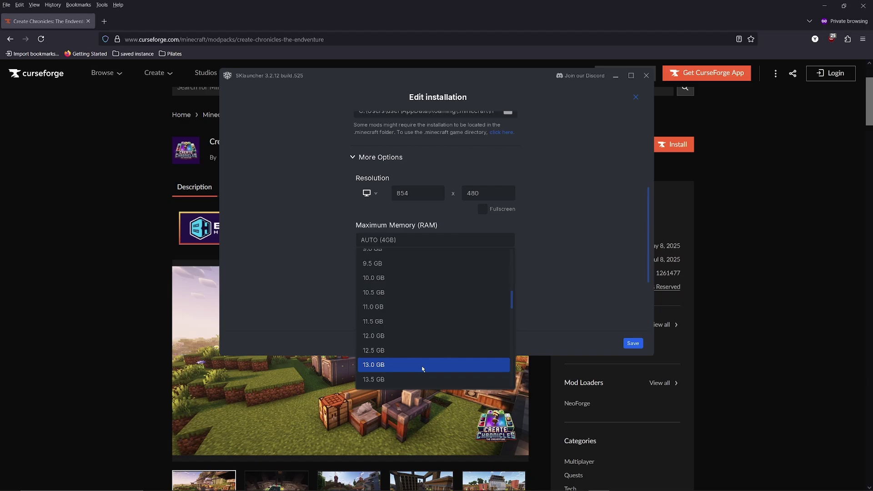
click(432, 240)
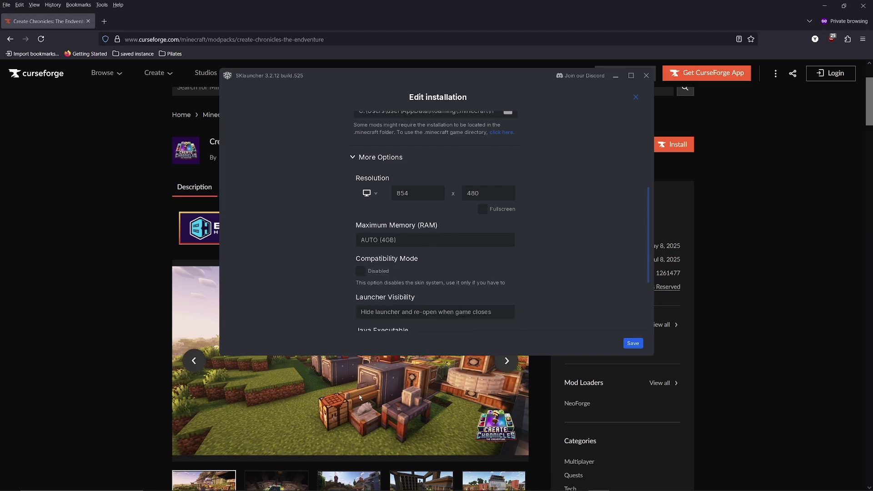
- Open Task Manager and check the computer's total installed memory in the performance view
click(95, 483)
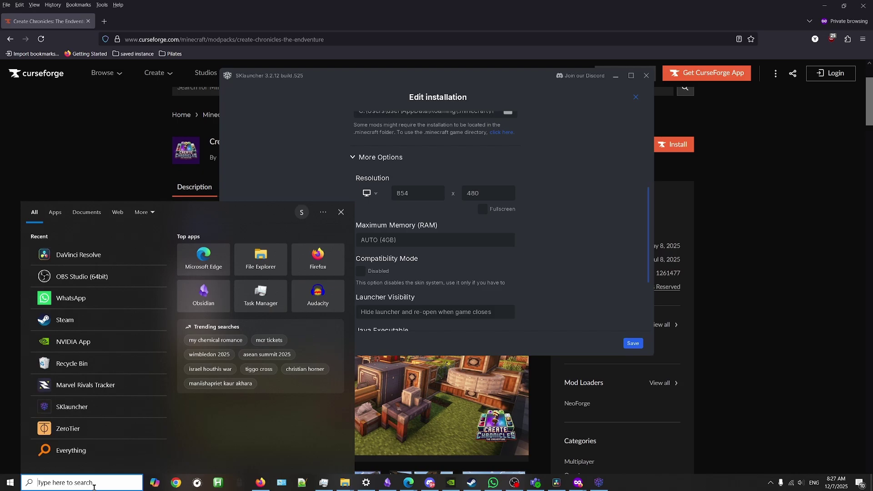
text(tas)
click(62, 253)
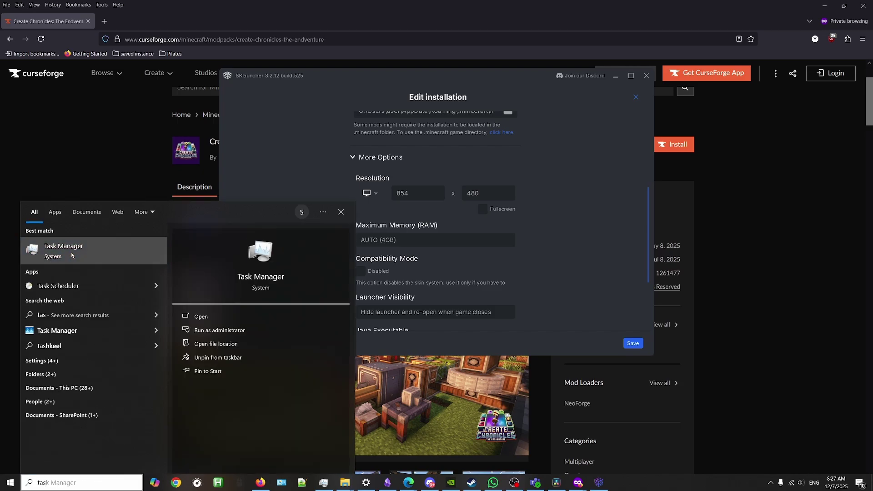
scroll(191, 160, down, 10)
scroll(190, 161, up, 10)
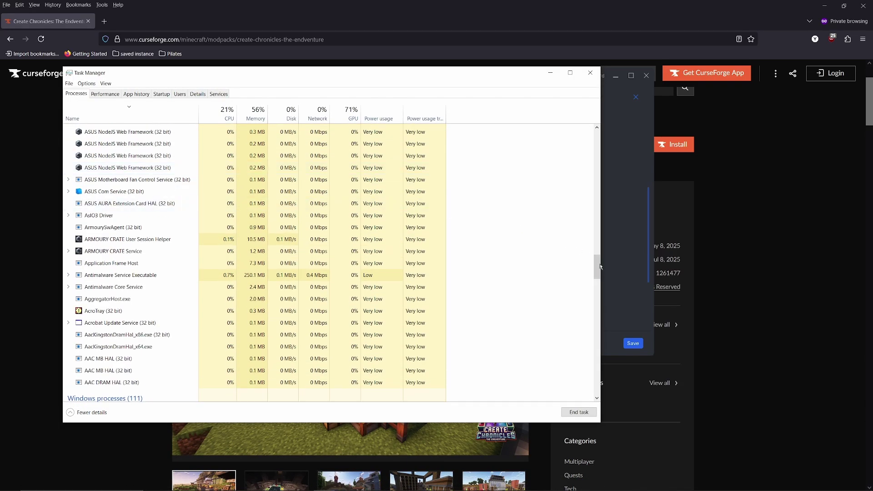
click(104, 94)
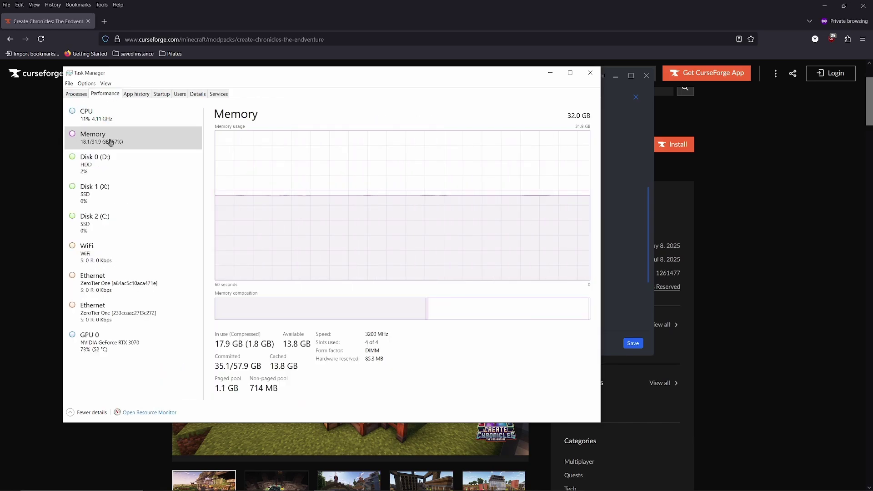
click(89, 142)
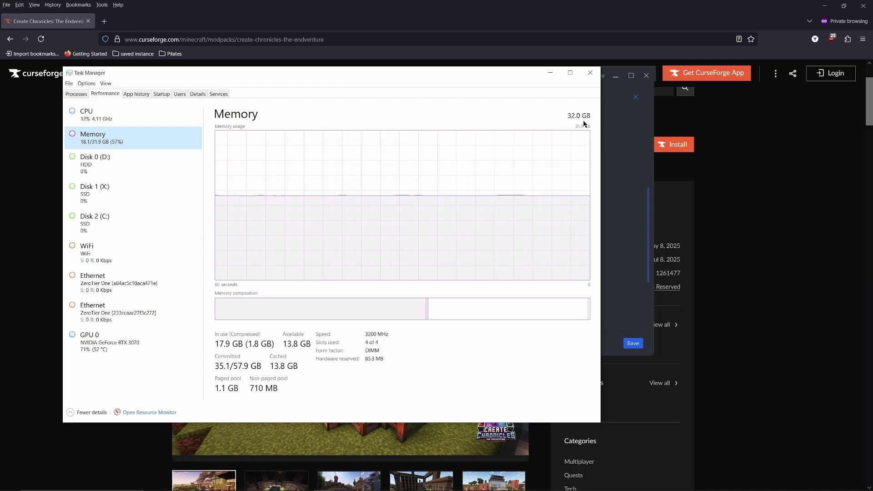
- Return to the modpack's CurseForge page and check the recommended RAM in its description
key(alt+Tab)
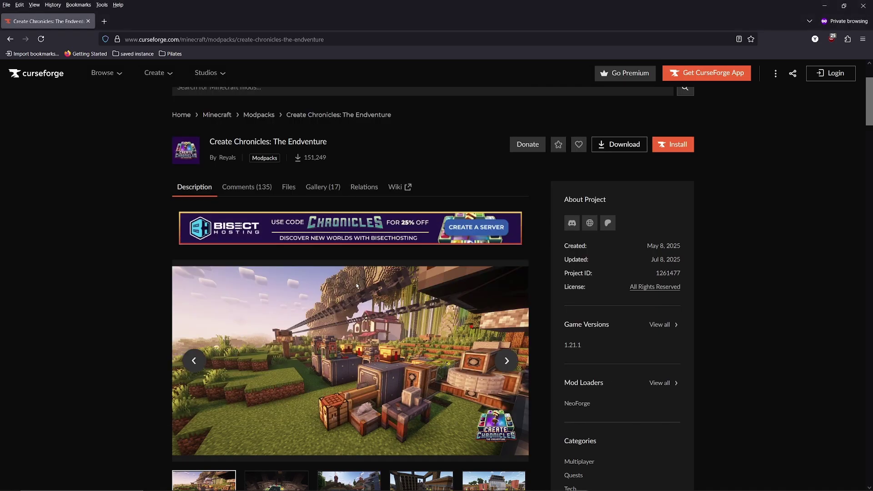
scroll(186, 186, down, 8)
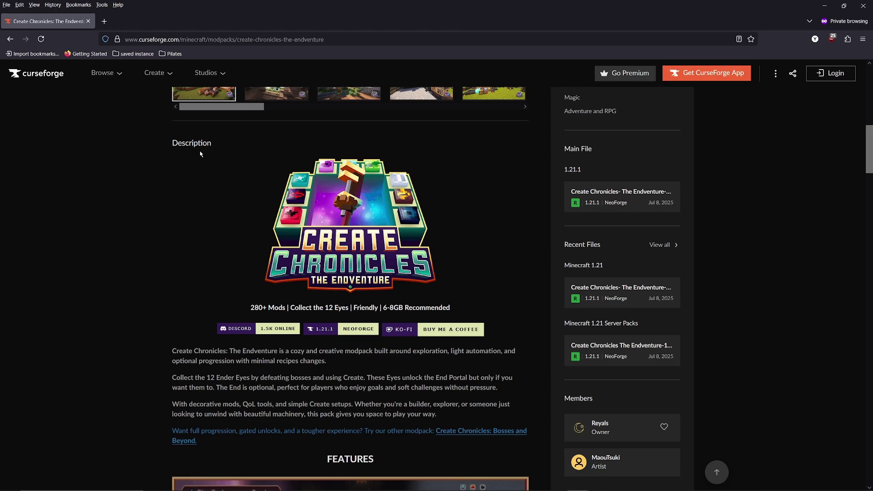
scroll(318, 255, down, 3)
scroll(373, 287, up, 3)
drag(383, 307, 451, 309)
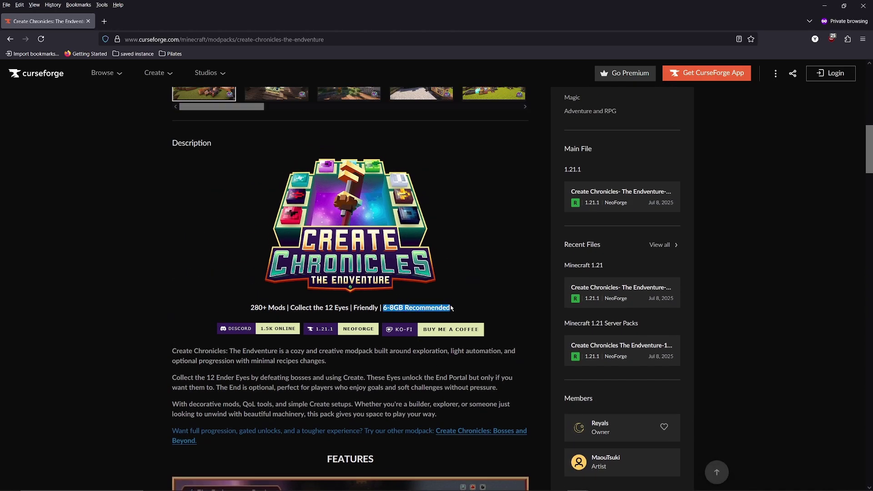
click(454, 309)
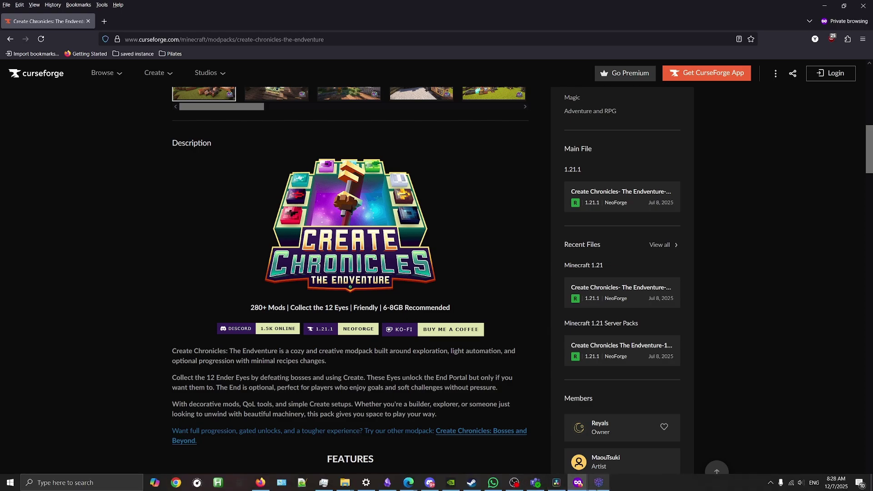
- Switch back to SKlauncher, set the installation's maximum memory to 8.0 GB, and save the changes
click(599, 482)
click(385, 241)
scroll(400, 303, down, 5)
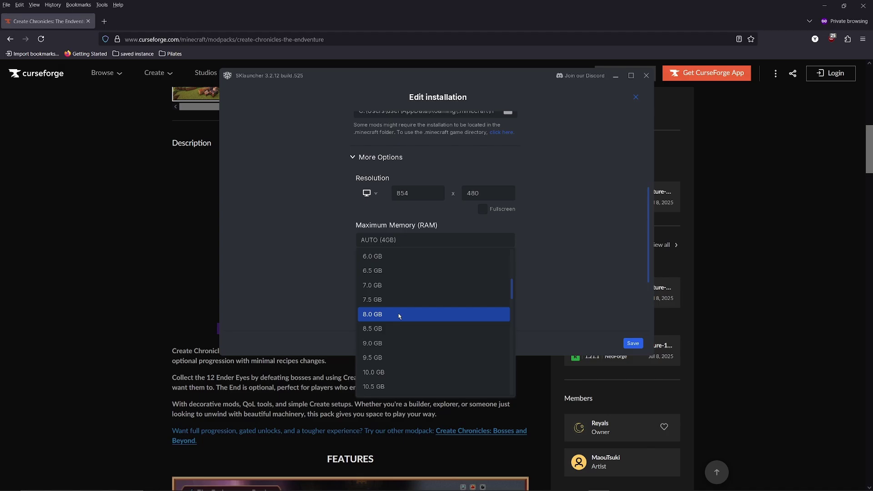
click(400, 314)
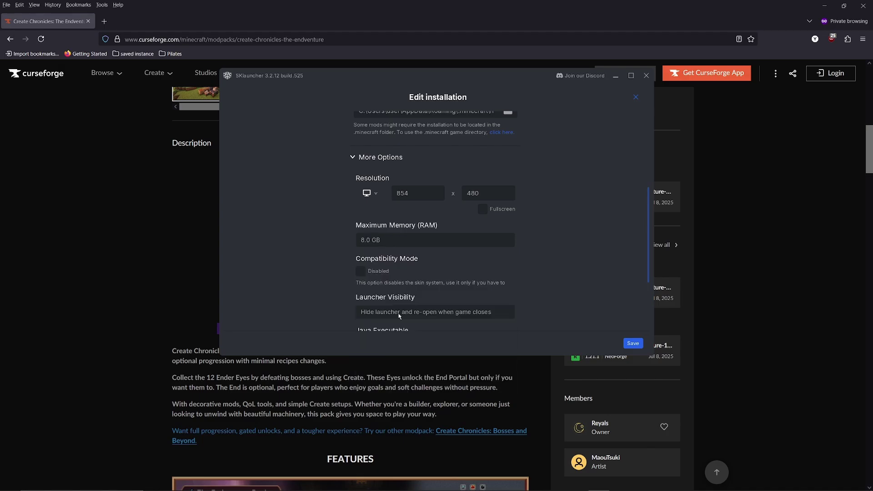
click(634, 344)
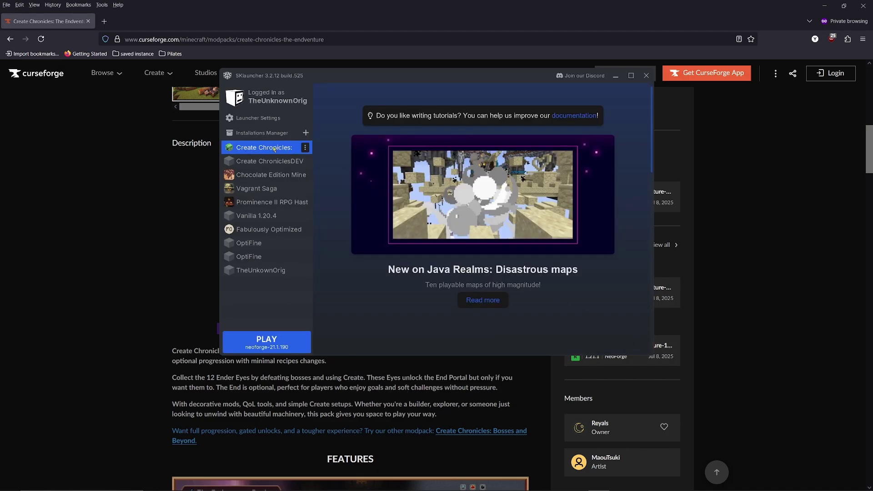
- Launch the Create Chronicles: The Endventure modpack and set the FOV to 95 in the game options
click(280, 349)
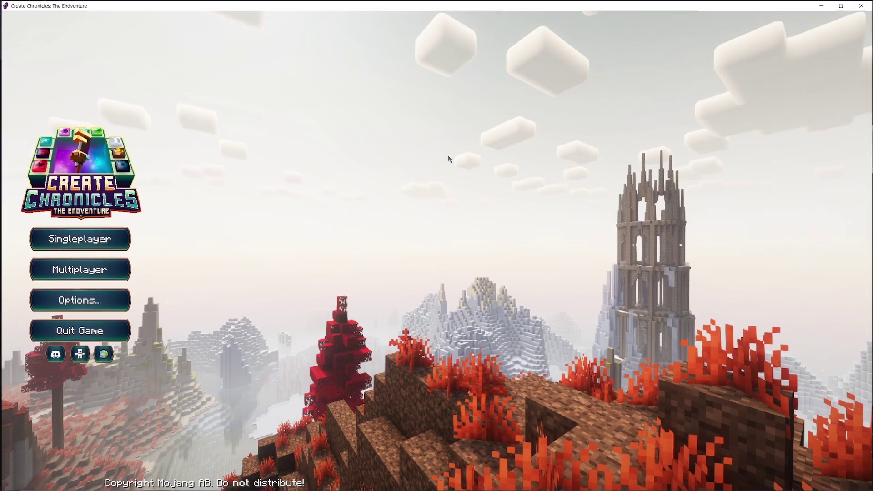
click(552, 157)
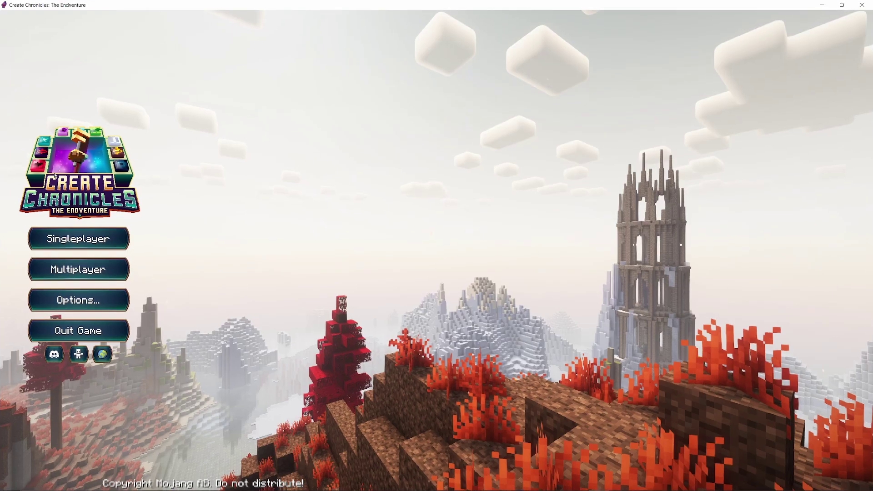
click(108, 302)
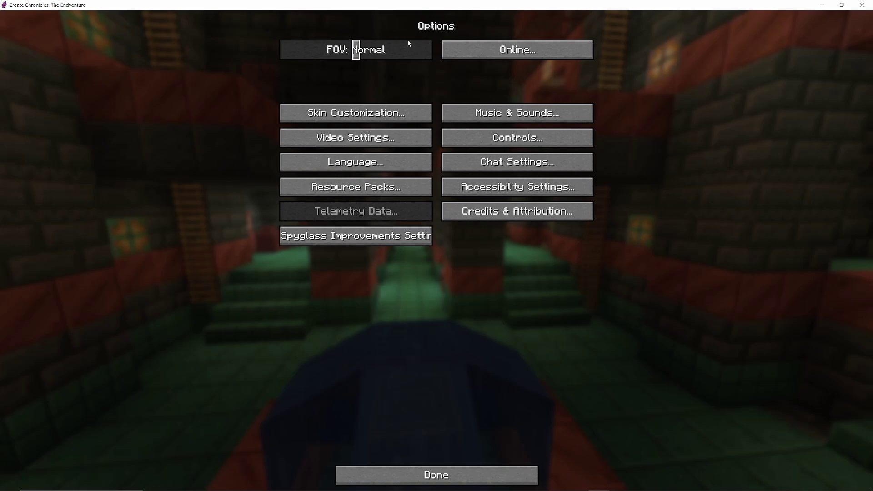
drag(357, 50, 401, 52)
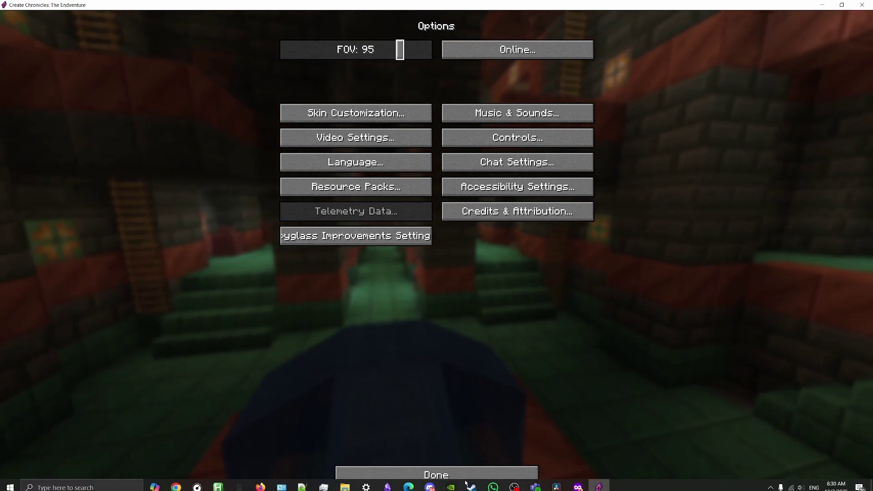
click(436, 472)
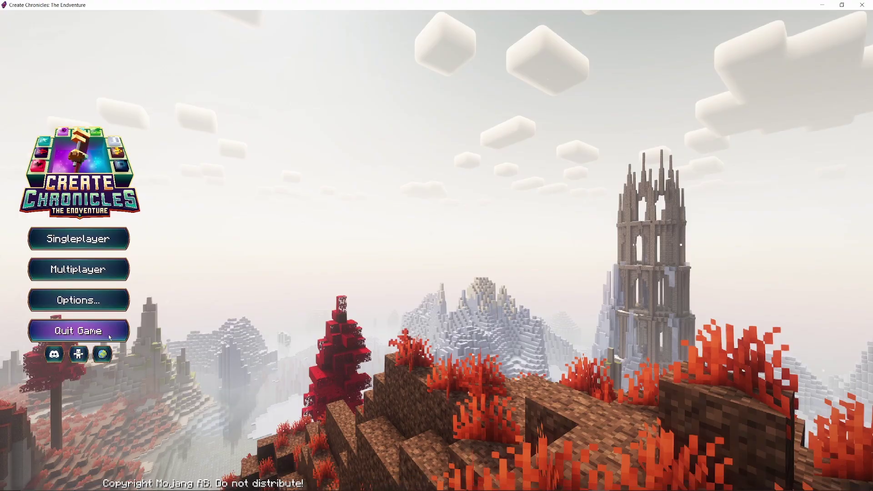